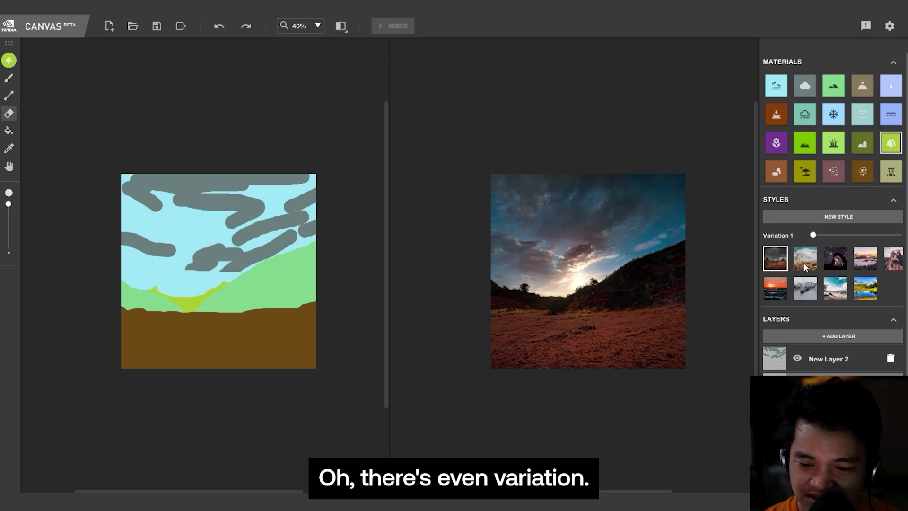
Step: Apply the second preset style so the painting renders with blue sky, clouds and red hills
{"action": "left_click", "coordinate": [809, 257]}
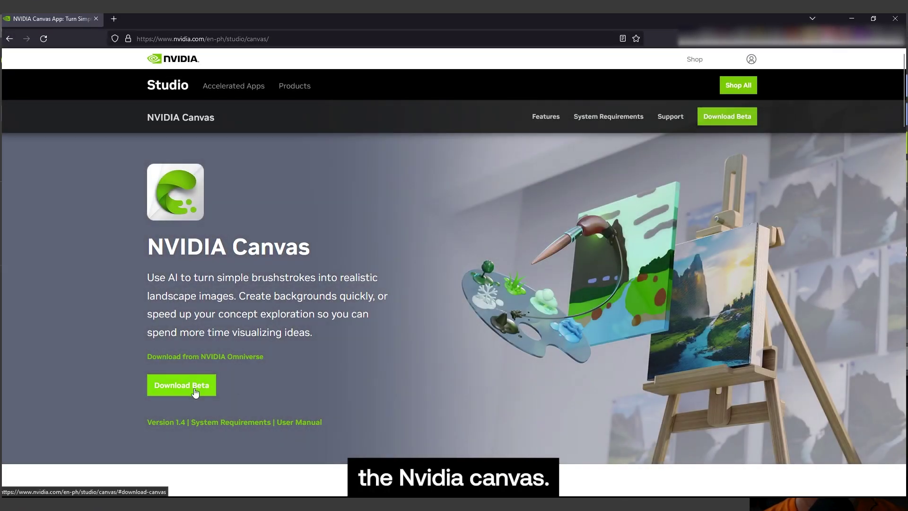
Step: Jump to the Download NVIDIA Canvas section with its platform and system requirements
{"action": "left_click", "coordinate": [195, 392]}
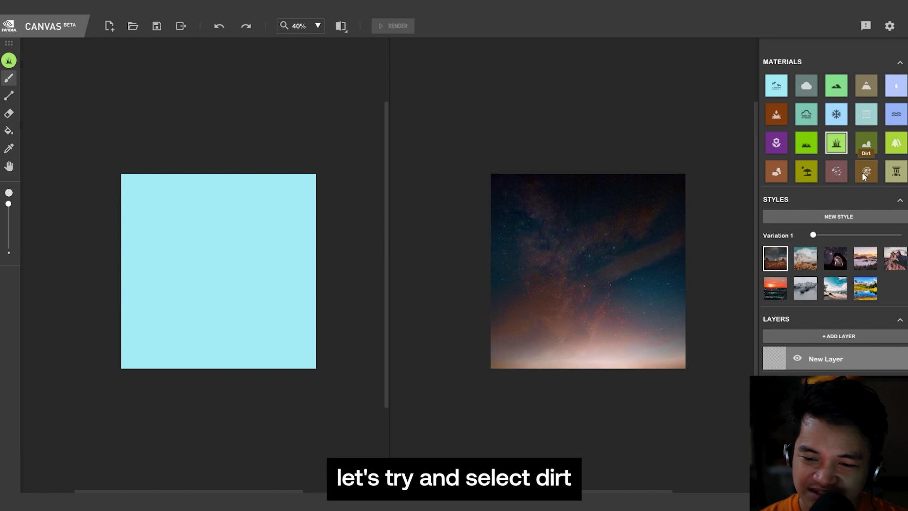
Step: Paint a thick Dirt band across the lower canvas, turning the render into a desert sunset
{"action": "left_click", "coordinate": [861, 172]}
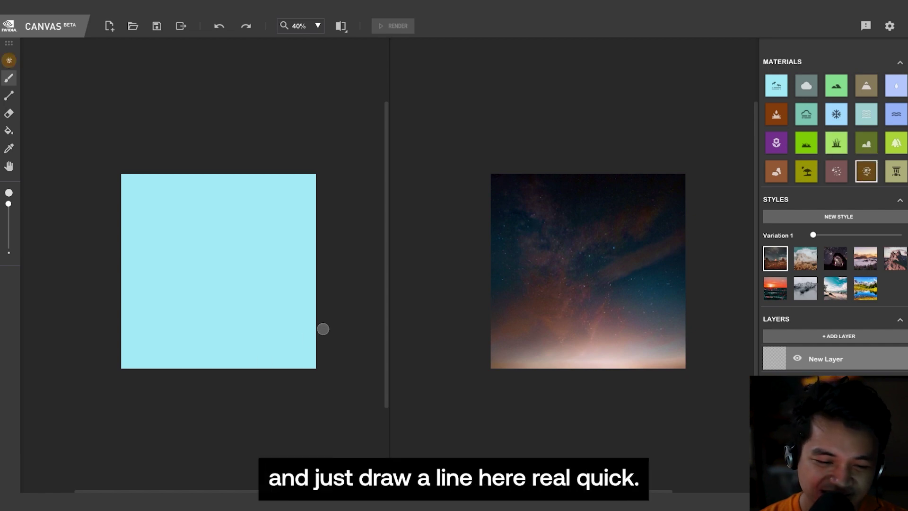
{"action": "left_click_drag", "start_coordinate": [323, 328], "coordinate": [65, 330]}
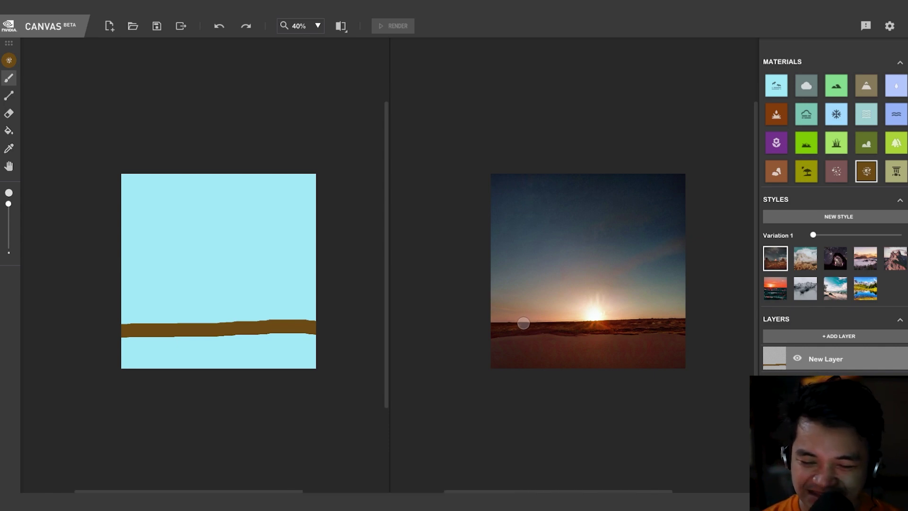
{"action": "mouse_move", "coordinate": [318, 338]}
{"action": "left_mouse_down"}
{"action": "mouse_move", "coordinate": [108, 343]}
{"action": "mouse_move", "coordinate": [344, 340]}
{"action": "mouse_move", "coordinate": [106, 359]}
{"action": "mouse_move", "coordinate": [339, 358]}
{"action": "mouse_move", "coordinate": [109, 364]}
{"action": "mouse_move", "coordinate": [359, 370]}
{"action": "left_mouse_up"}
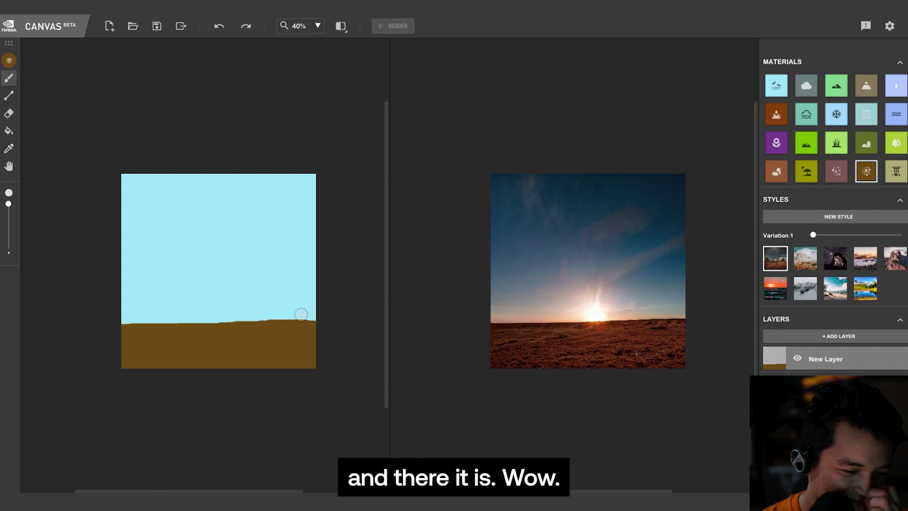
Step: Add bumps along the dirt horizon, then undo the final stroke near the right edge
{"action": "left_click_drag", "start_coordinate": [314, 320], "coordinate": [115, 320]}
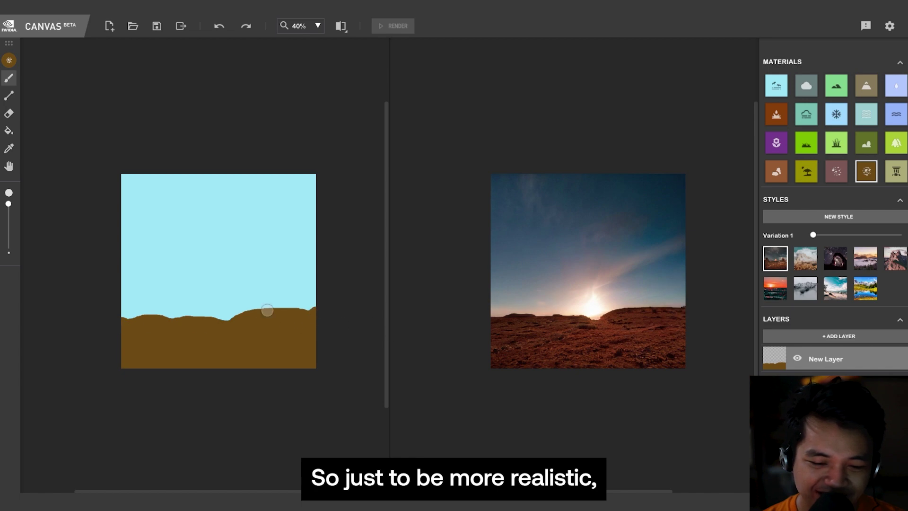
{"action": "mouse_move", "coordinate": [268, 310]}
{"action": "left_mouse_down"}
{"action": "mouse_move", "coordinate": [246, 311]}
{"action": "mouse_move", "coordinate": [248, 320]}
{"action": "mouse_move", "coordinate": [120, 313]}
{"action": "left_mouse_up"}
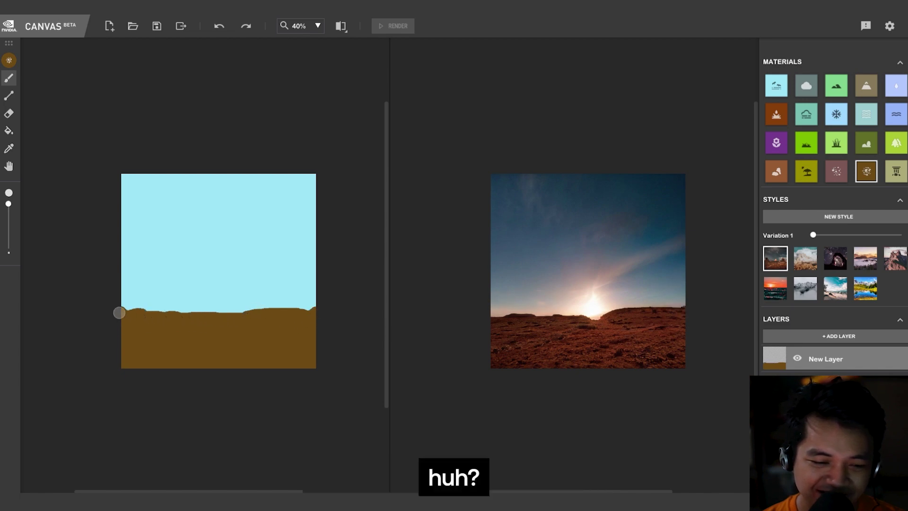
{"action": "mouse_move", "coordinate": [298, 314]}
{"action": "left_mouse_down"}
{"action": "mouse_move", "coordinate": [331, 304]}
{"action": "mouse_move", "coordinate": [290, 308]}
{"action": "left_mouse_up"}
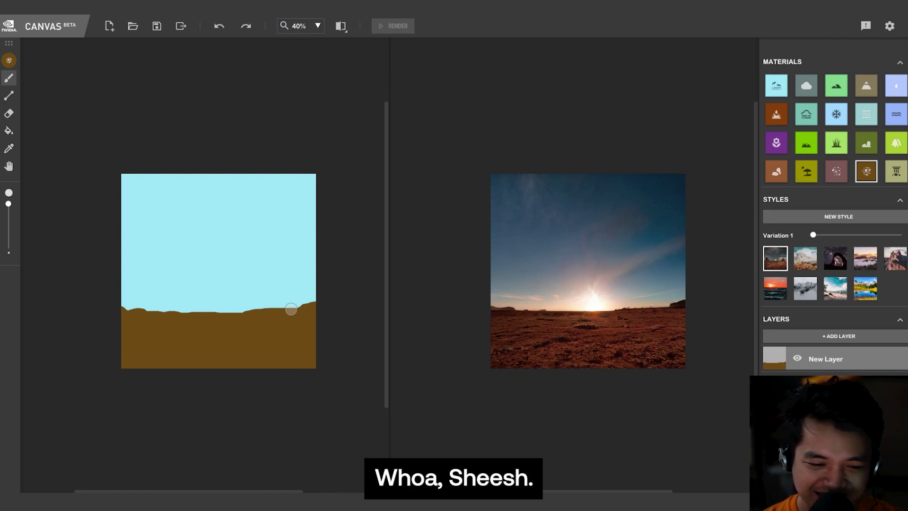
{"action": "key", "text": "ctrl+z"}
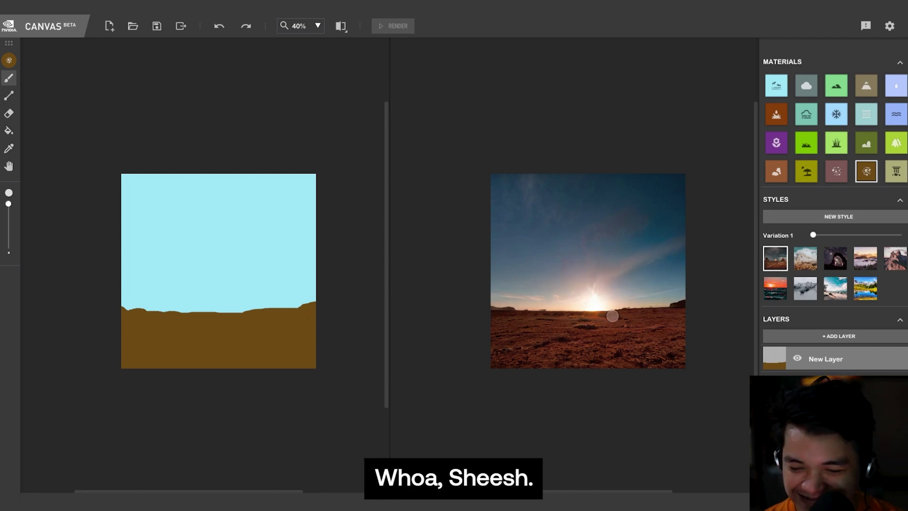
Step: On a new layer, paint a filled Hills shape rising on the right of the horizon
{"action": "left_click", "coordinate": [824, 337]}
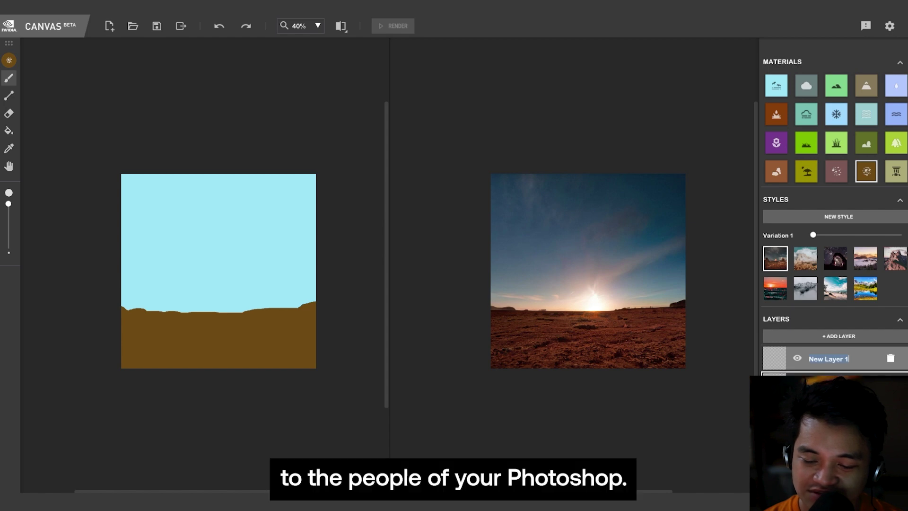
{"action": "scroll", "coordinate": [803, 424], "scroll_direction": "down", "scroll_amount": 1}
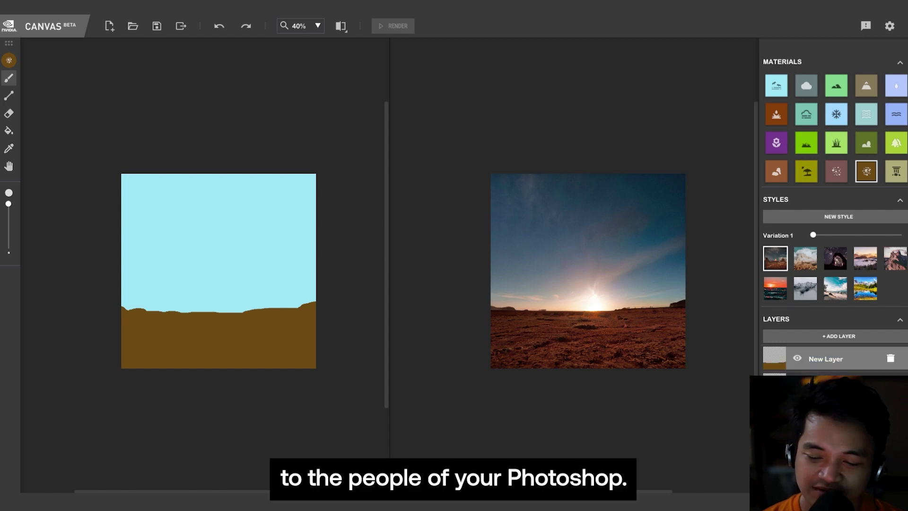
{"action": "left_click", "coordinate": [836, 86]}
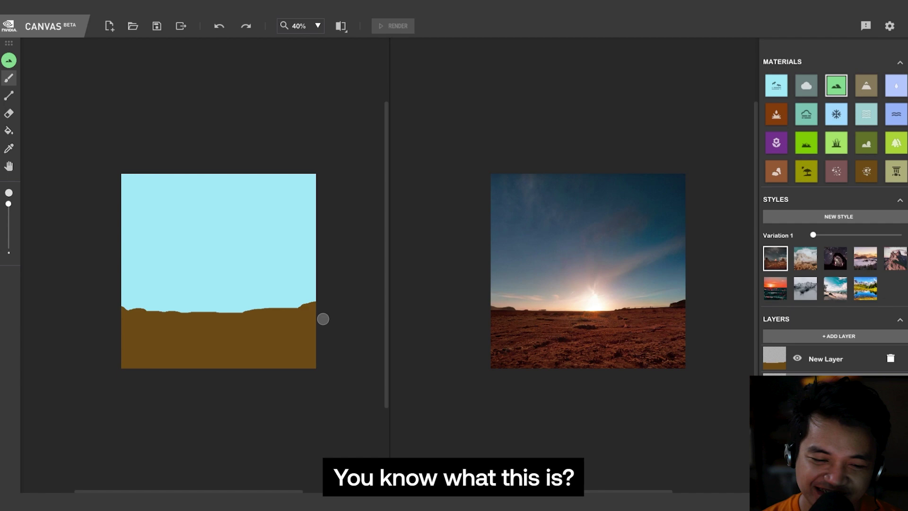
{"action": "mouse_move", "coordinate": [314, 301]}
{"action": "left_mouse_down"}
{"action": "mouse_move", "coordinate": [268, 266]}
{"action": "mouse_move", "coordinate": [201, 313]}
{"action": "mouse_move", "coordinate": [300, 315]}
{"action": "left_mouse_up"}
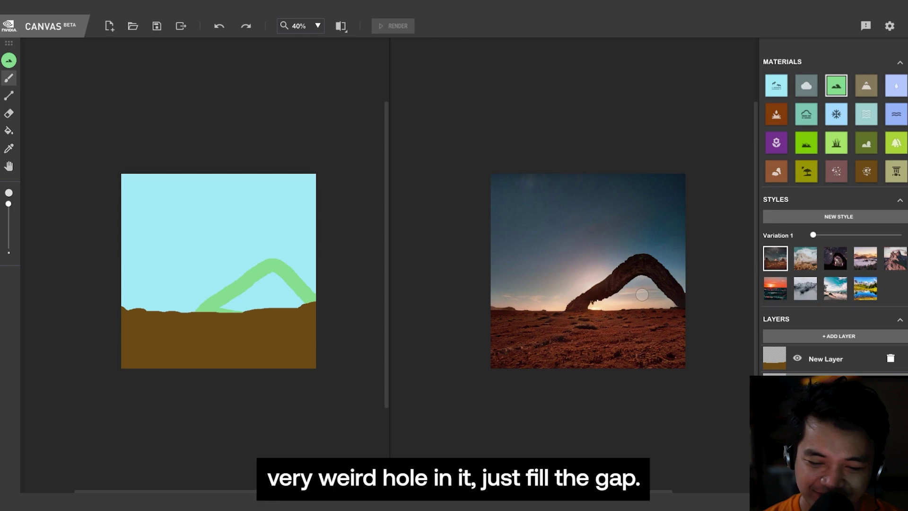
{"action": "mouse_move", "coordinate": [299, 299]}
{"action": "left_mouse_down"}
{"action": "mouse_move", "coordinate": [280, 279]}
{"action": "mouse_move", "coordinate": [263, 278]}
{"action": "mouse_move", "coordinate": [230, 298]}
{"action": "mouse_move", "coordinate": [293, 302]}
{"action": "mouse_move", "coordinate": [269, 286]}
{"action": "mouse_move", "coordinate": [240, 302]}
{"action": "mouse_move", "coordinate": [284, 299]}
{"action": "mouse_move", "coordinate": [230, 311]}
{"action": "mouse_move", "coordinate": [217, 303]}
{"action": "mouse_move", "coordinate": [233, 312]}
{"action": "mouse_move", "coordinate": [263, 296]}
{"action": "mouse_move", "coordinate": [273, 269]}
{"action": "mouse_move", "coordinate": [287, 265]}
{"action": "mouse_move", "coordinate": [287, 279]}
{"action": "mouse_move", "coordinate": [317, 271]}
{"action": "left_mouse_up"}
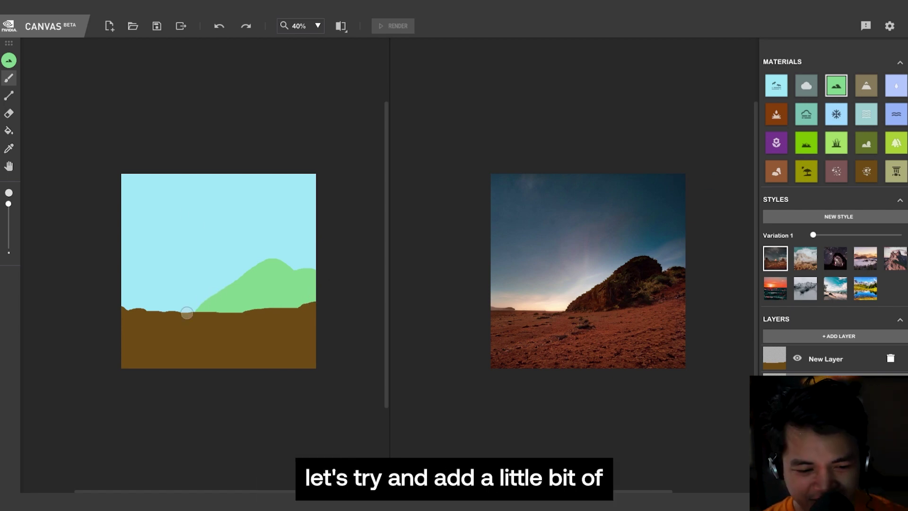
Step: Paint a small Hills slope from the left edge and fill the dip in the right ridge
{"action": "left_click_drag", "start_coordinate": [174, 311], "coordinate": [119, 300]}
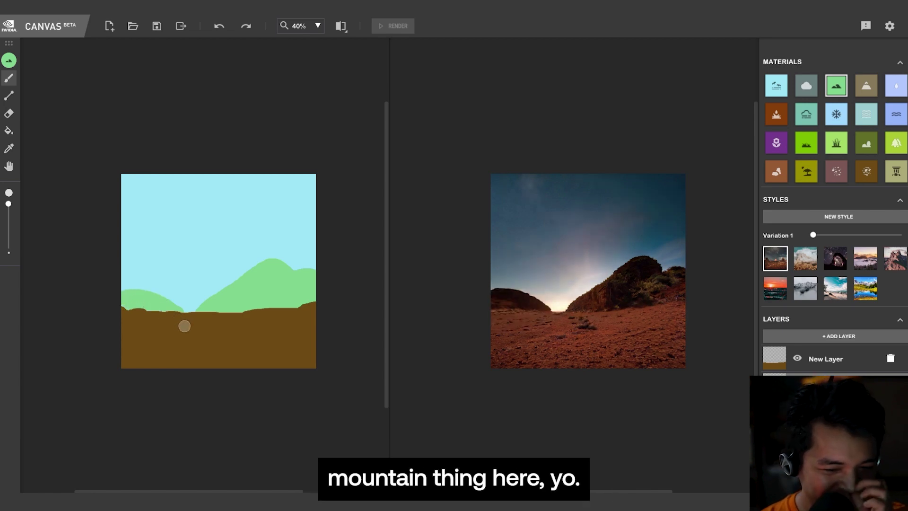
{"action": "mouse_move", "coordinate": [293, 269]}
{"action": "left_mouse_down"}
{"action": "mouse_move", "coordinate": [326, 266]}
{"action": "mouse_move", "coordinate": [198, 319]}
{"action": "mouse_move", "coordinate": [267, 267]}
{"action": "mouse_move", "coordinate": [359, 241]}
{"action": "left_mouse_up"}
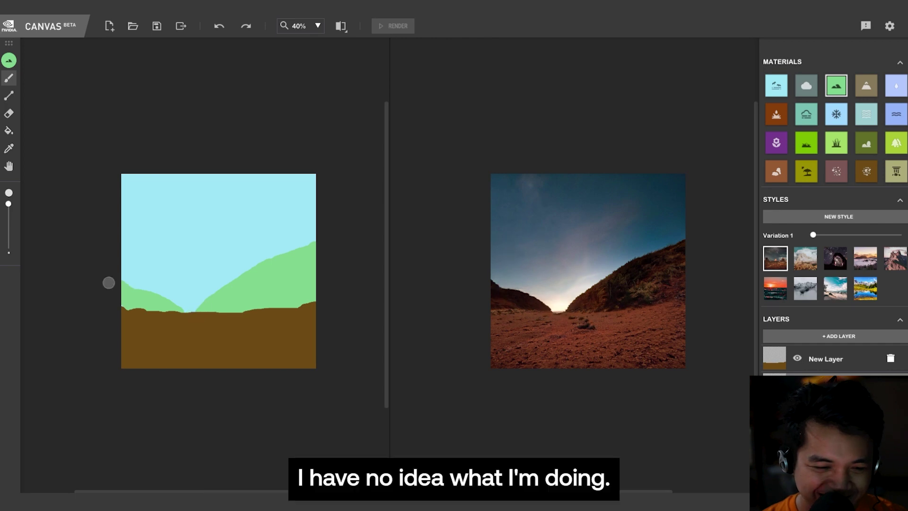
{"action": "left_click_drag", "start_coordinate": [109, 282], "coordinate": [137, 287]}
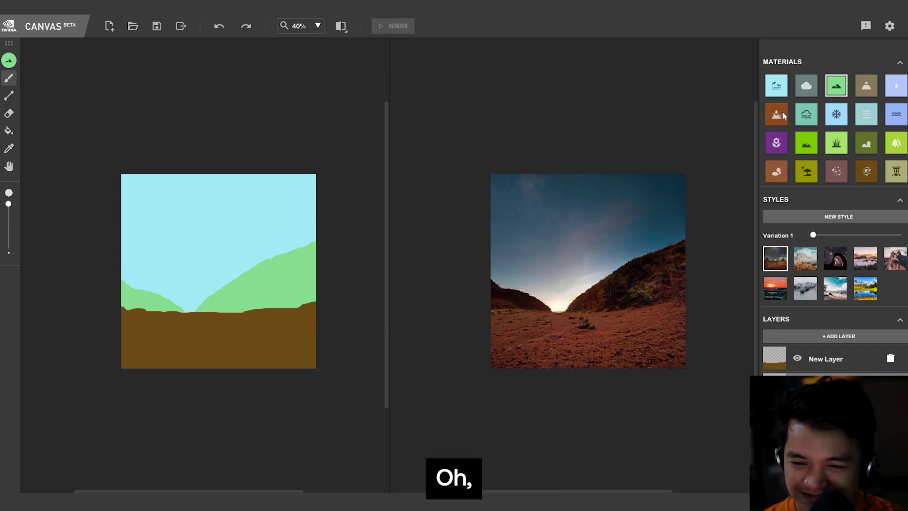
Step: Select the Cloud material on a new layer and try an upper-sky stroke, then undo it
{"action": "left_click", "coordinate": [806, 87]}
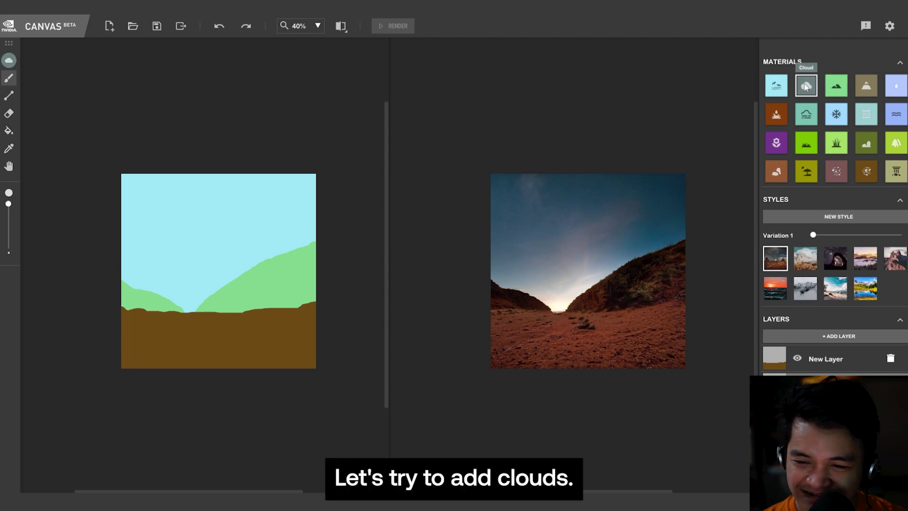
{"action": "left_click", "coordinate": [851, 336]}
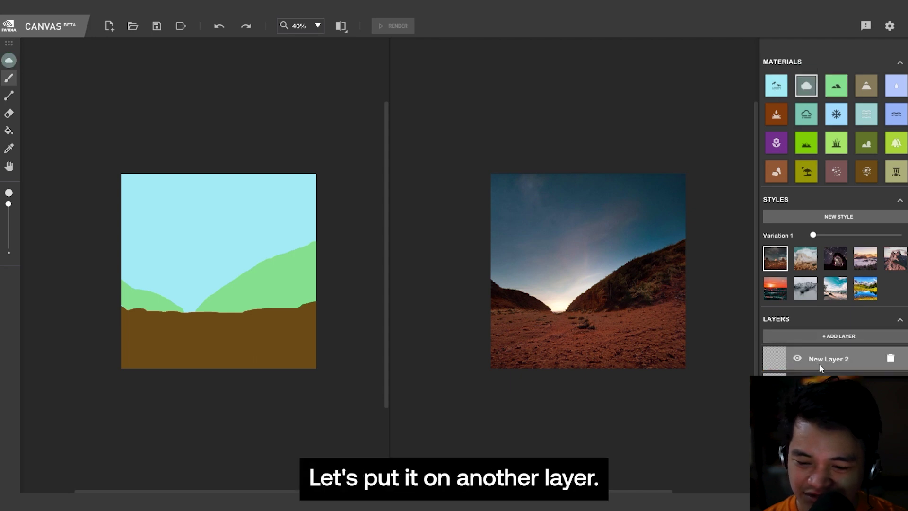
{"action": "mouse_move", "coordinate": [152, 203]}
{"action": "left_mouse_down"}
{"action": "mouse_move", "coordinate": [195, 205]}
{"action": "mouse_move", "coordinate": [170, 214]}
{"action": "mouse_move", "coordinate": [175, 206]}
{"action": "mouse_move", "coordinate": [245, 213]}
{"action": "left_mouse_up"}
{"action": "key", "text": "ctrl+z"}
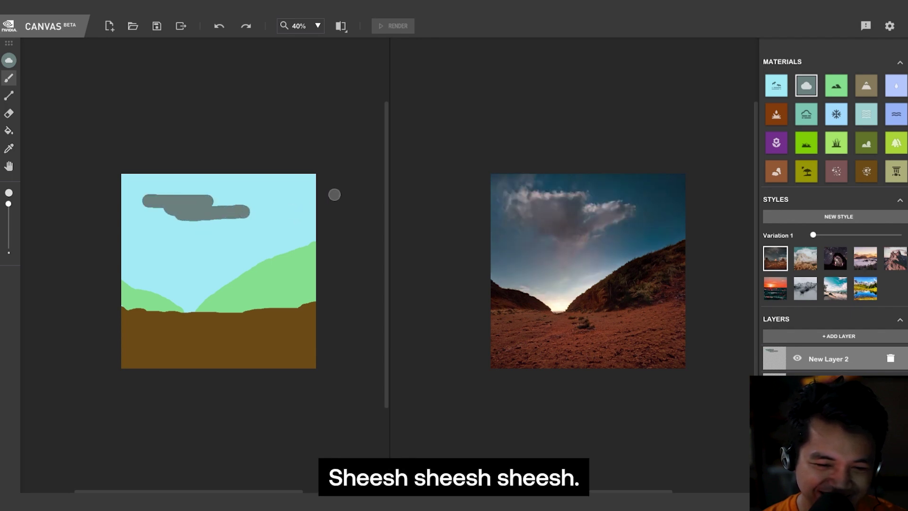
{"action": "key", "text": "ctrl+z"}
Step: Brush grey cloud streaks over the left hill, left edge, mid sky and right edge
{"action": "mouse_move", "coordinate": [186, 295]}
{"action": "left_mouse_down"}
{"action": "mouse_move", "coordinate": [153, 275]}
{"action": "mouse_move", "coordinate": [225, 249]}
{"action": "mouse_move", "coordinate": [240, 253]}
{"action": "left_mouse_up"}
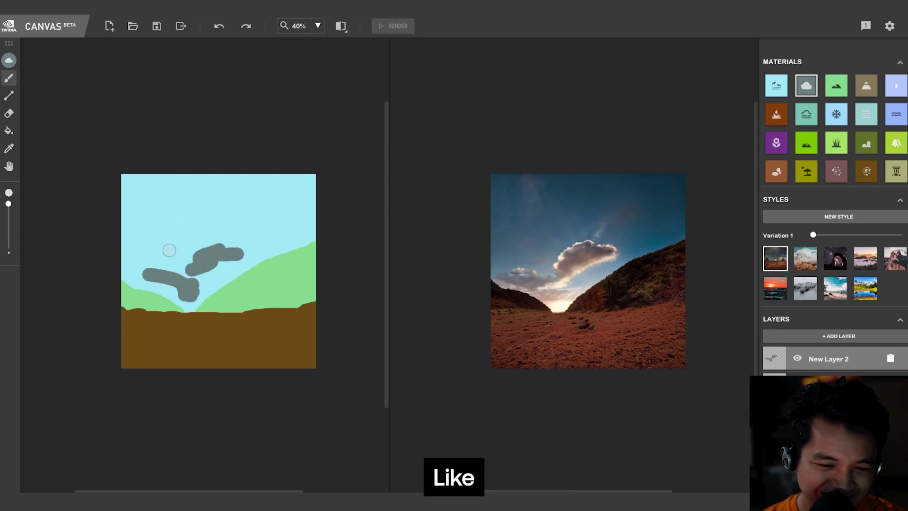
{"action": "left_click_drag", "start_coordinate": [169, 250], "coordinate": [127, 238]}
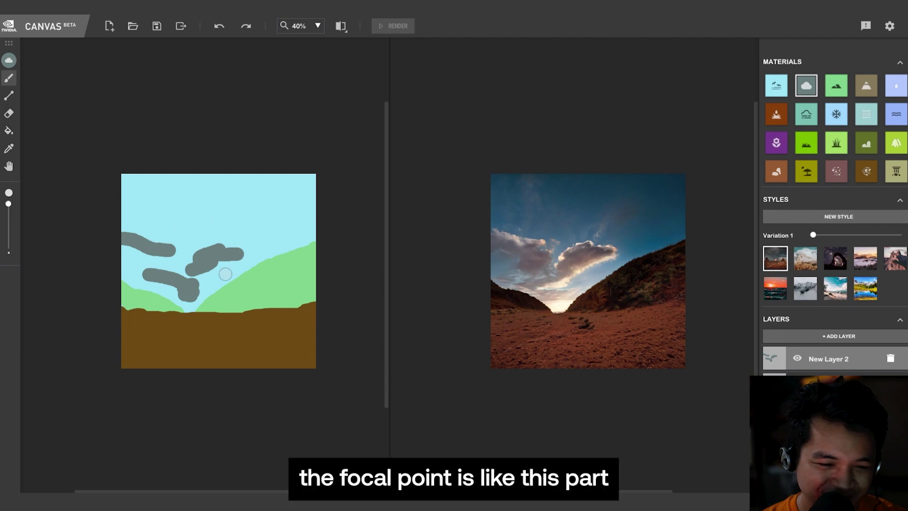
{"action": "mouse_move", "coordinate": [225, 274]}
{"action": "left_mouse_down"}
{"action": "mouse_move", "coordinate": [299, 227]}
{"action": "mouse_move", "coordinate": [134, 189]}
{"action": "left_mouse_up"}
{"action": "key", "text": "ctrl+z"}
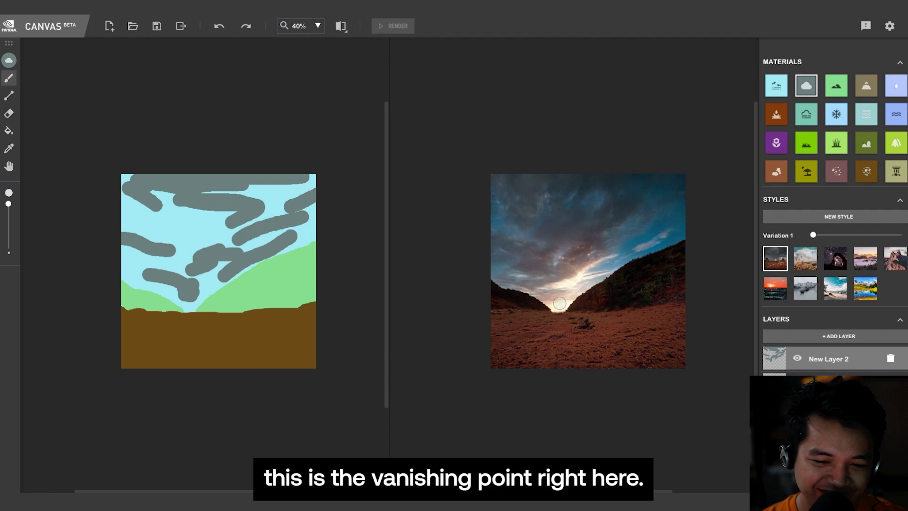
{"action": "left_click_drag", "start_coordinate": [191, 304], "coordinate": [224, 277]}
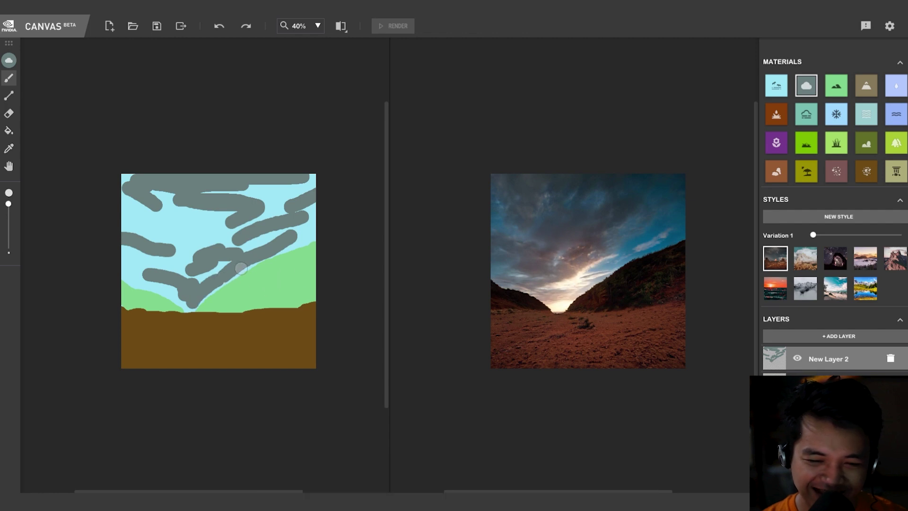
{"action": "left_click_drag", "start_coordinate": [175, 229], "coordinate": [215, 231]}
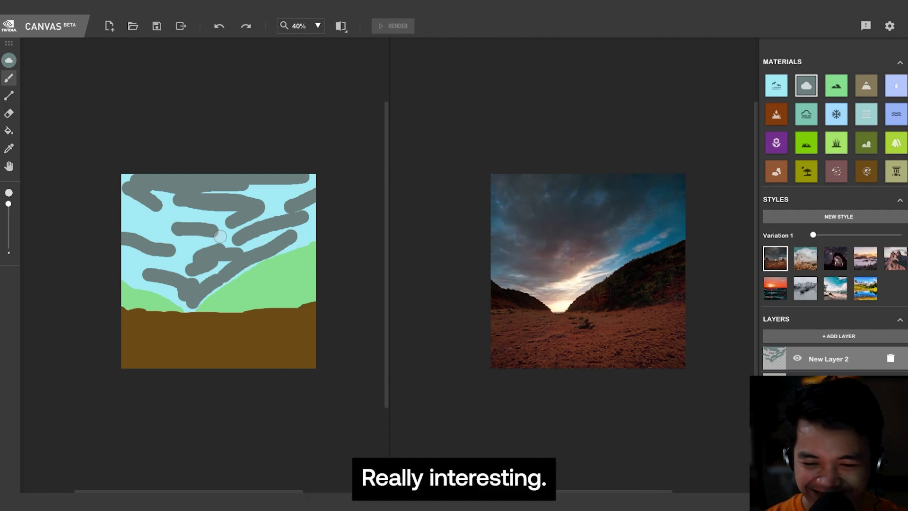
{"action": "key", "text": "ctrl+z"}
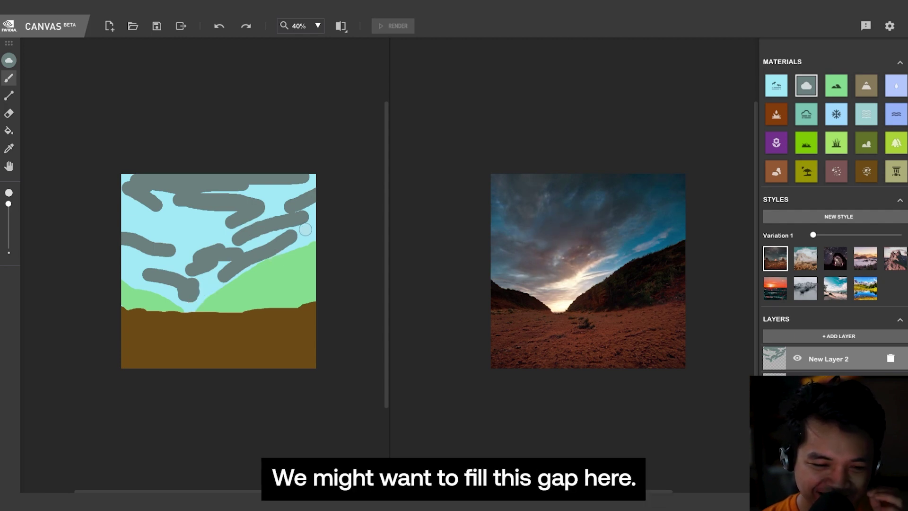
{"action": "left_click_drag", "start_coordinate": [302, 233], "coordinate": [323, 224]}
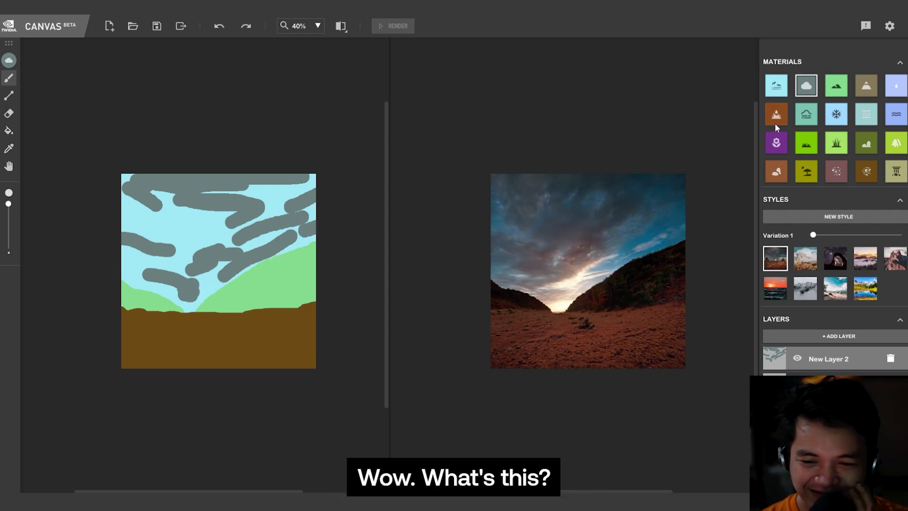
Step: Try the Snow and Flowers materials, painting two flower strokes on the dirt and undoing both
{"action": "left_click", "coordinate": [836, 123]}
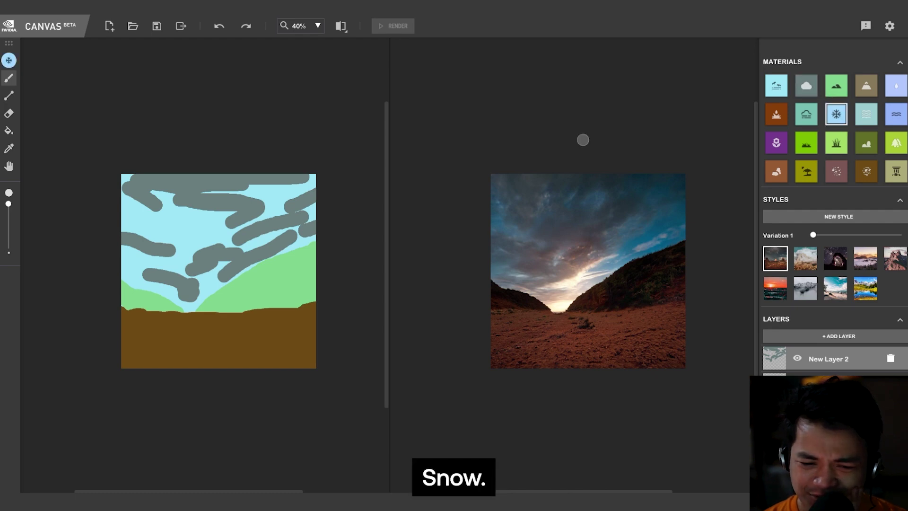
{"action": "left_click", "coordinate": [777, 146]}
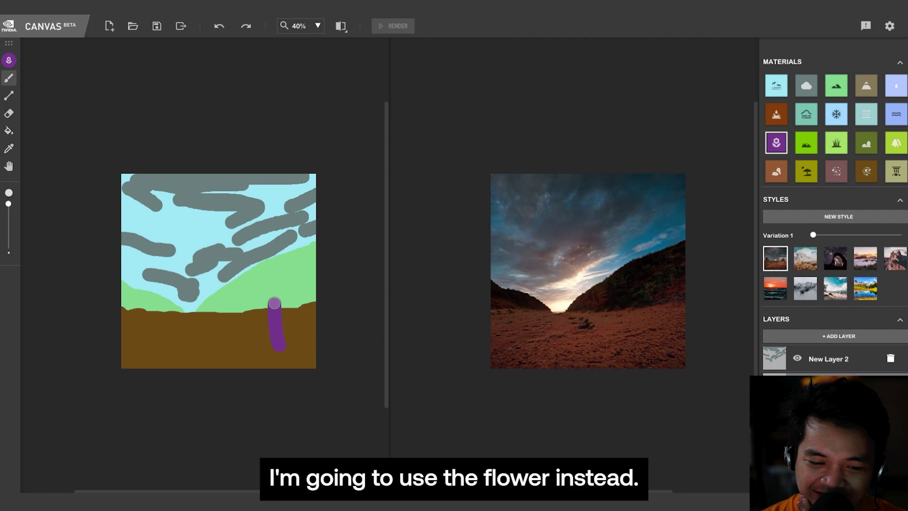
{"action": "left_click_drag", "start_coordinate": [275, 303], "coordinate": [275, 295]}
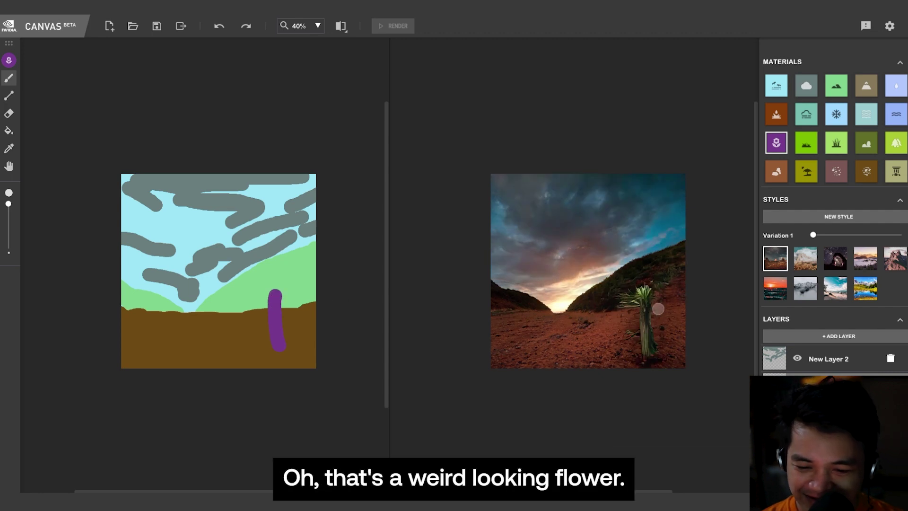
{"action": "key", "text": "ctrl+z"}
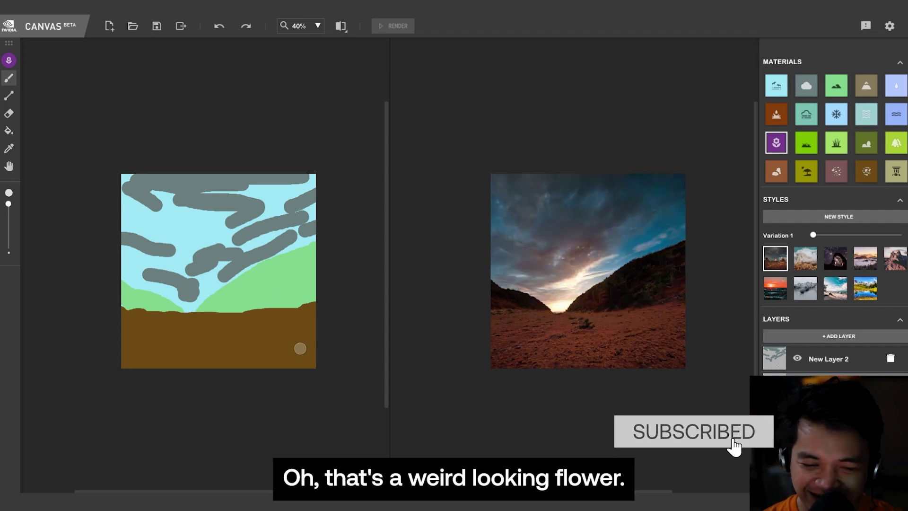
{"action": "mouse_move", "coordinate": [293, 349]}
{"action": "left_mouse_down"}
{"action": "mouse_move", "coordinate": [296, 281]}
{"action": "mouse_move", "coordinate": [284, 366]}
{"action": "left_mouse_up"}
{"action": "key", "text": "ctrl+z"}
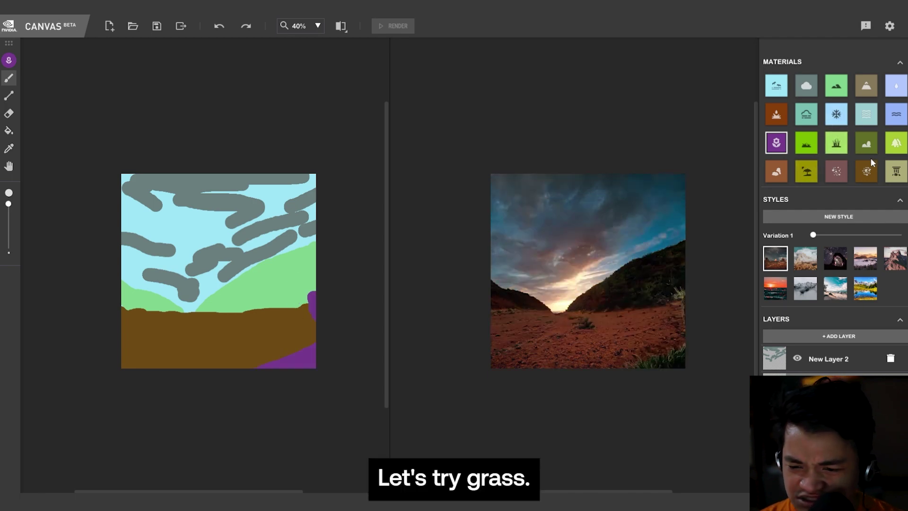
Step: With Grass, dab grass spots at the left edge and middle of the ground, dropping a wide stroke
{"action": "left_click", "coordinate": [806, 142]}
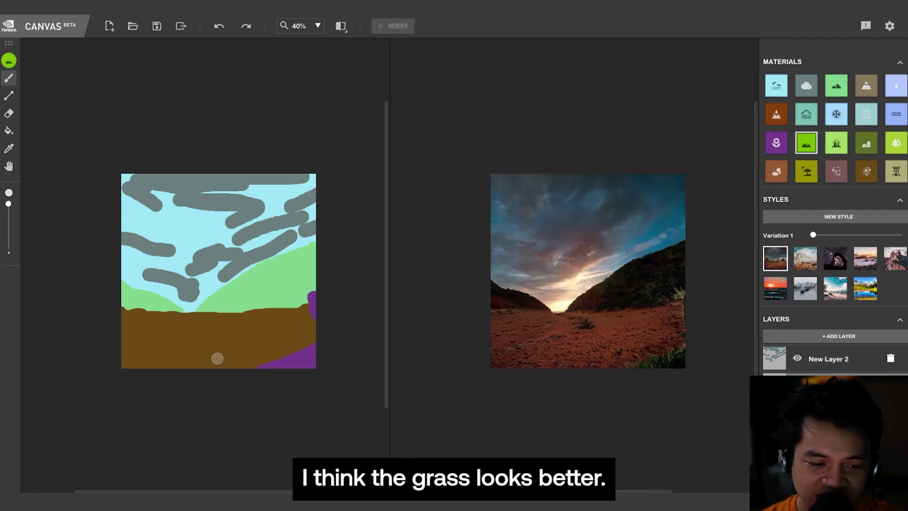
{"action": "left_click_drag", "start_coordinate": [129, 363], "coordinate": [160, 371]}
{"action": "key", "text": "ctrl+z"}
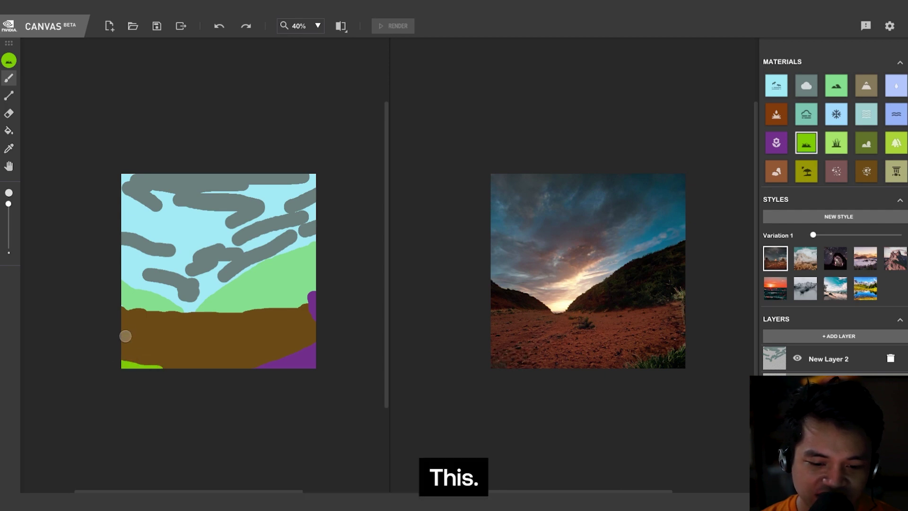
{"action": "left_click", "coordinate": [128, 335]}
{"action": "left_click", "coordinate": [192, 336]}
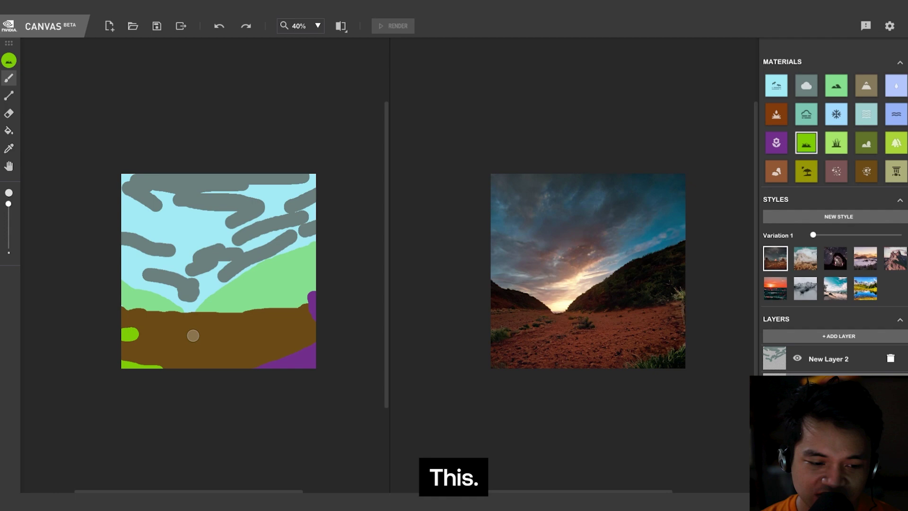
Step: Add grass strips across the brown ground and onto the light-green hill, removing the last spot
{"action": "left_click_drag", "start_coordinate": [291, 320], "coordinate": [246, 321]}
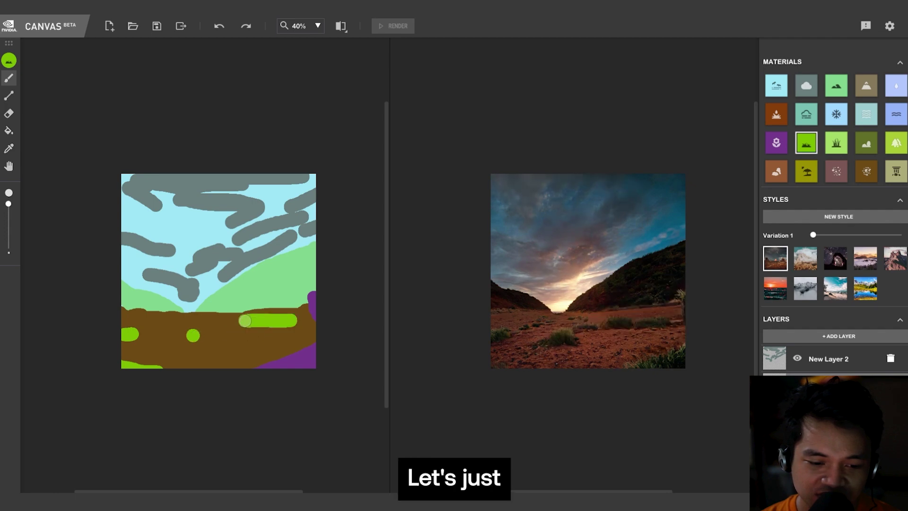
{"action": "left_click_drag", "start_coordinate": [257, 353], "coordinate": [244, 354]}
{"action": "left_click", "coordinate": [255, 336]}
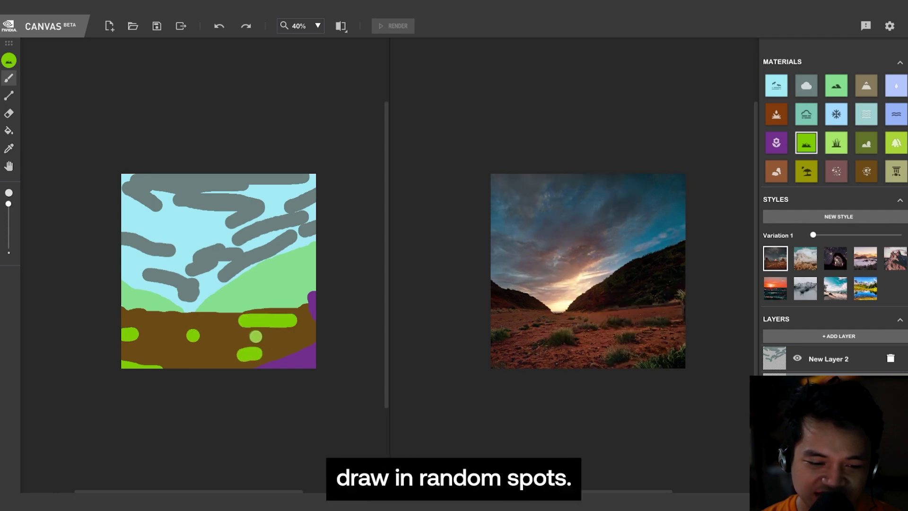
{"action": "key", "text": "ctrl+z"}
{"action": "key", "text": "ctrl+z"}
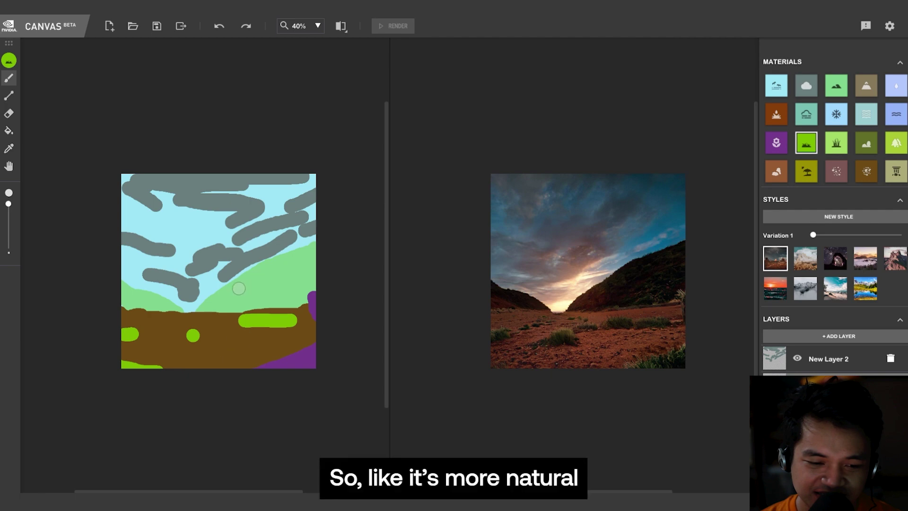
{"action": "left_click_drag", "start_coordinate": [235, 289], "coordinate": [288, 265]}
Step: Undo the hill grass and paint Bush along the left edge of the ground, trimming its lower part
{"action": "key", "text": "ctrl+z"}
{"action": "left_click", "coordinate": [866, 142]}
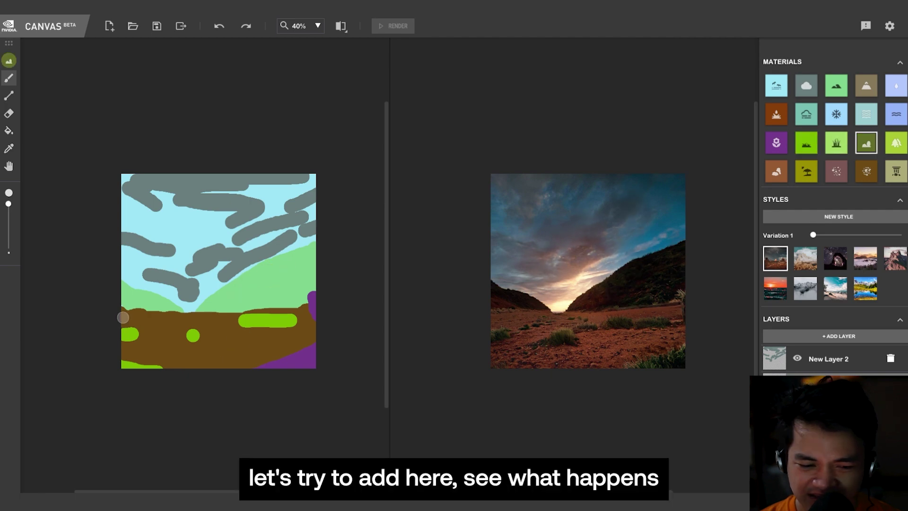
{"action": "mouse_move", "coordinate": [122, 316]}
{"action": "left_mouse_down"}
{"action": "mouse_move", "coordinate": [111, 295]}
{"action": "mouse_move", "coordinate": [135, 324]}
{"action": "mouse_move", "coordinate": [114, 328]}
{"action": "mouse_move", "coordinate": [132, 346]}
{"action": "mouse_move", "coordinate": [123, 342]}
{"action": "mouse_move", "coordinate": [129, 333]}
{"action": "mouse_move", "coordinate": [116, 351]}
{"action": "left_mouse_up"}
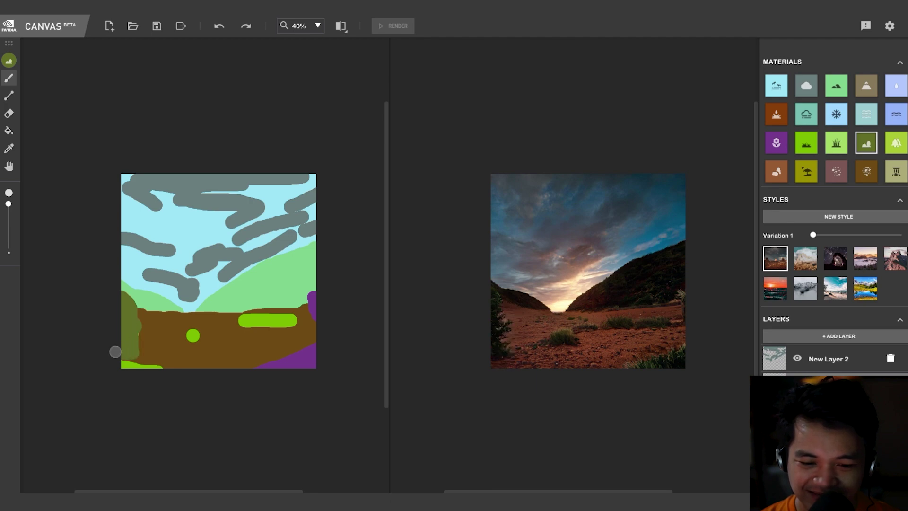
{"action": "key", "text": "ctrl+z"}
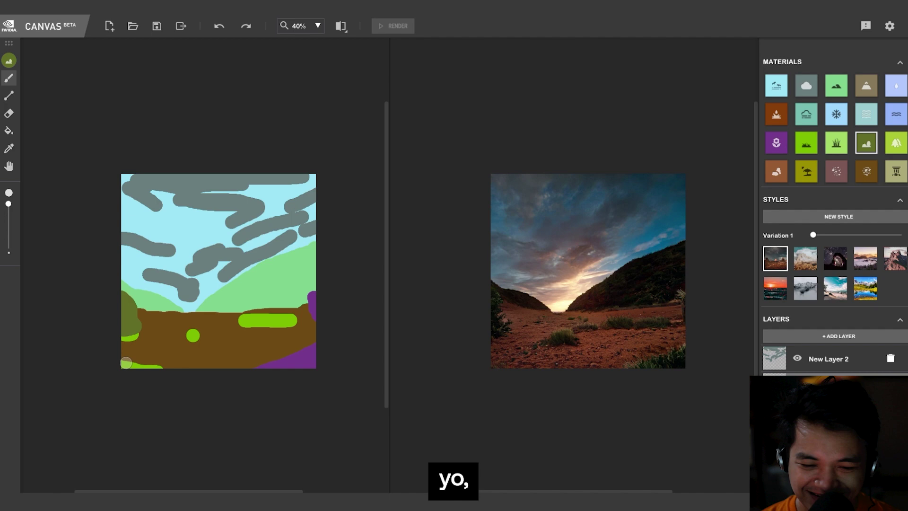
Step: Add three bush dots across the middle of the ground and erase part of a grey cloud streak
{"action": "left_click", "coordinate": [202, 321]}
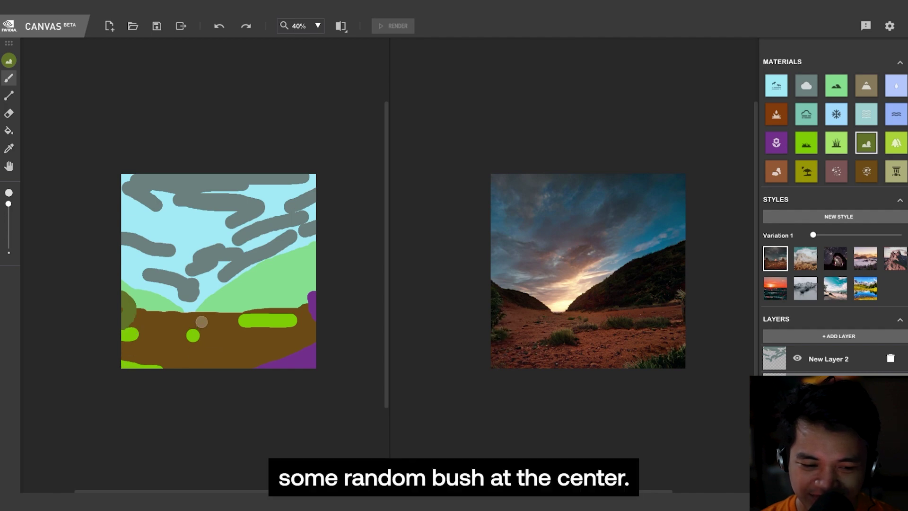
{"action": "left_click", "coordinate": [226, 345]}
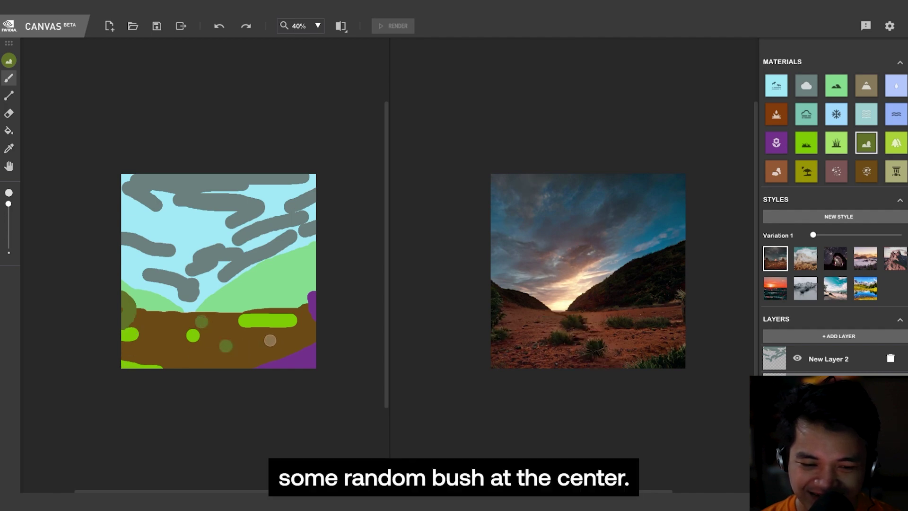
{"action": "left_click", "coordinate": [269, 340]}
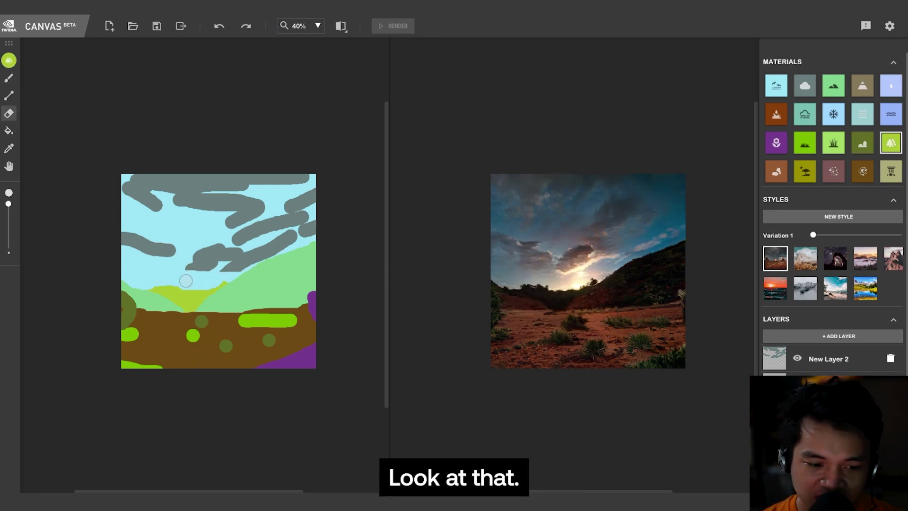
{"action": "left_click_drag", "start_coordinate": [187, 277], "coordinate": [203, 286]}
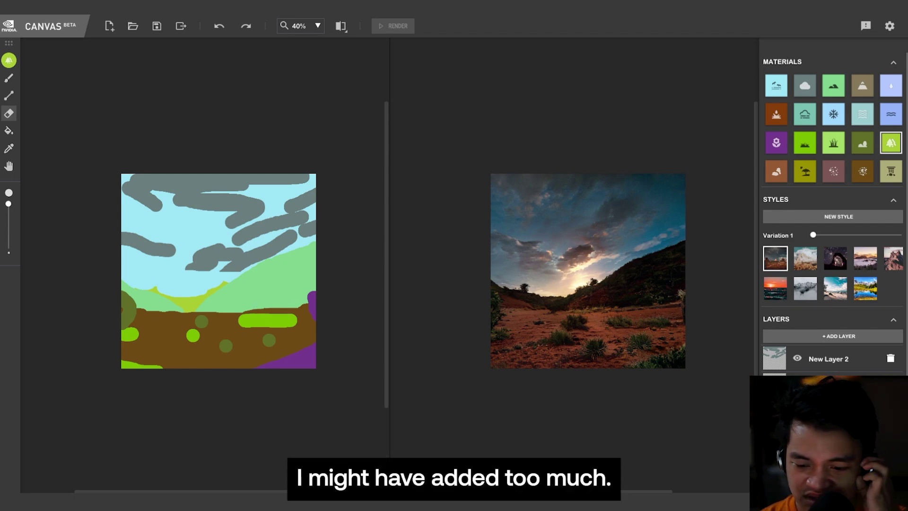
Step: Undo the grass, bush and flower strokes to return the ground to bare brown dirt
{"action": "key", "text": "ctrl+z"}
{"action": "key", "text": "ctrl+y"}
{"action": "key", "text": "ctrl+z"}
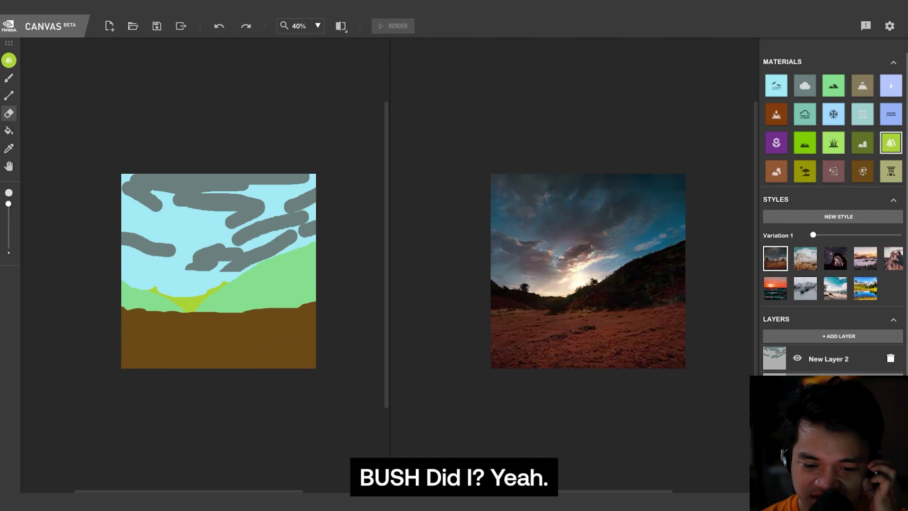
Step: Preview the blue-sky, starry night, sunset, red canyon, green-hill and sandy dark-hill styles
{"action": "left_click", "coordinate": [809, 255]}
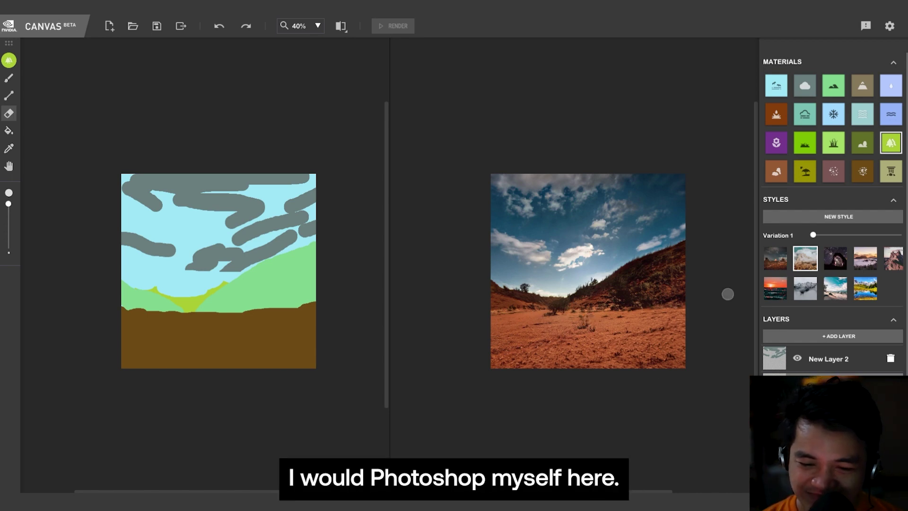
{"action": "left_click", "coordinate": [830, 264]}
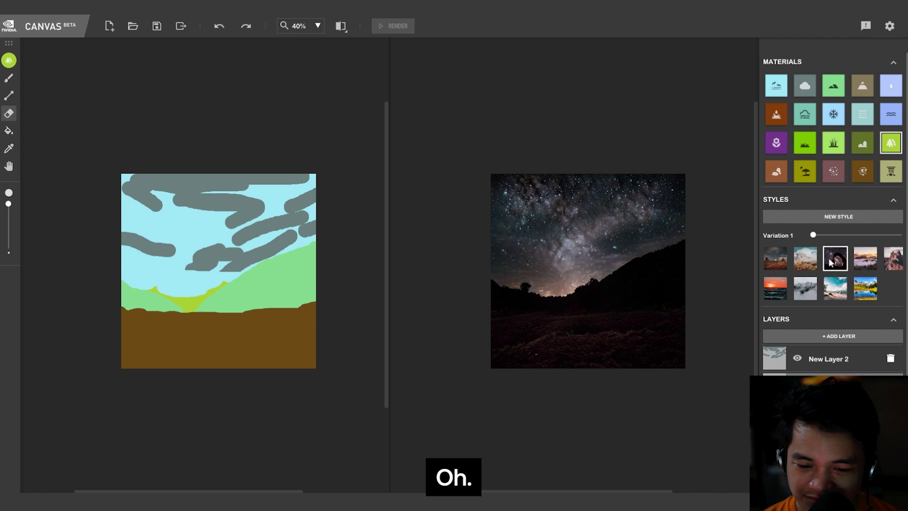
{"action": "left_click", "coordinate": [860, 264]}
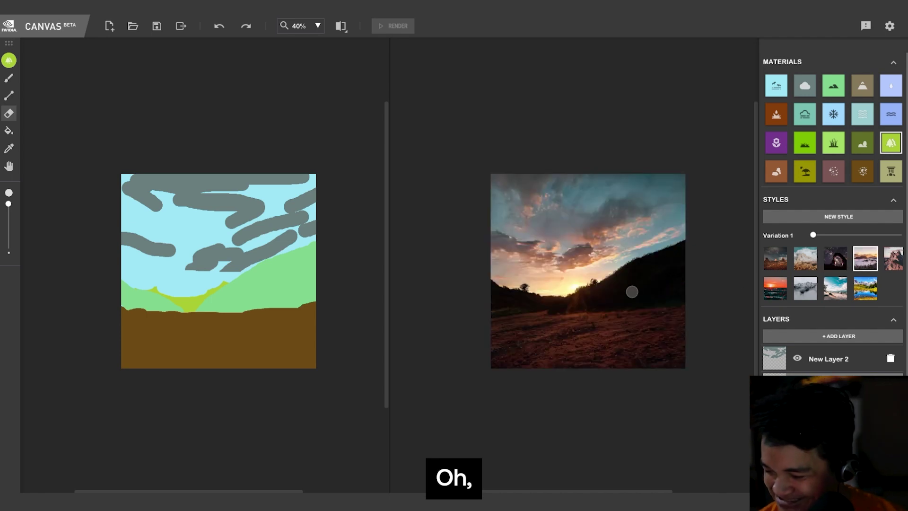
{"action": "left_click", "coordinate": [892, 263]}
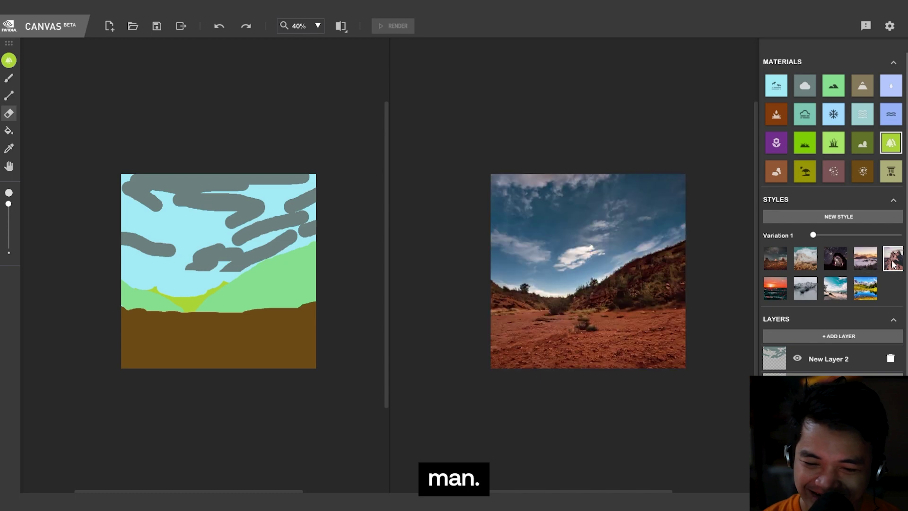
{"action": "left_click", "coordinate": [858, 293]}
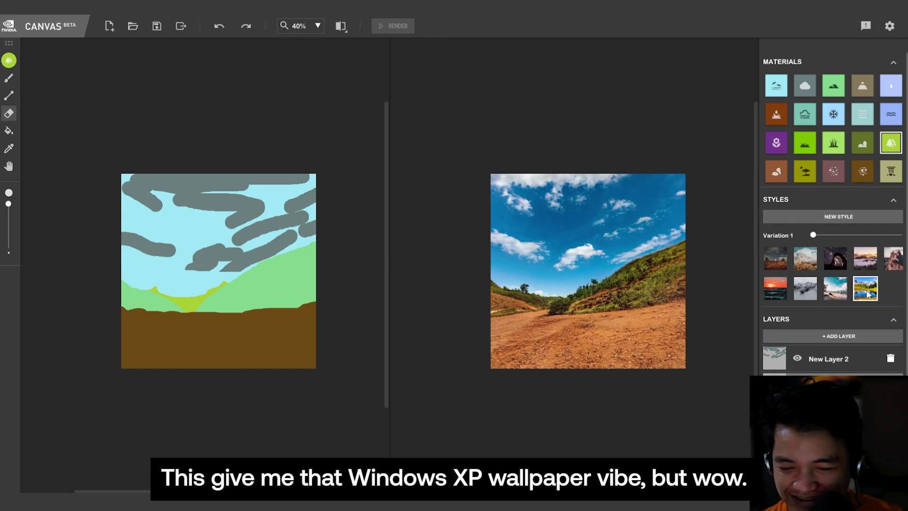
{"action": "left_click", "coordinate": [837, 297]}
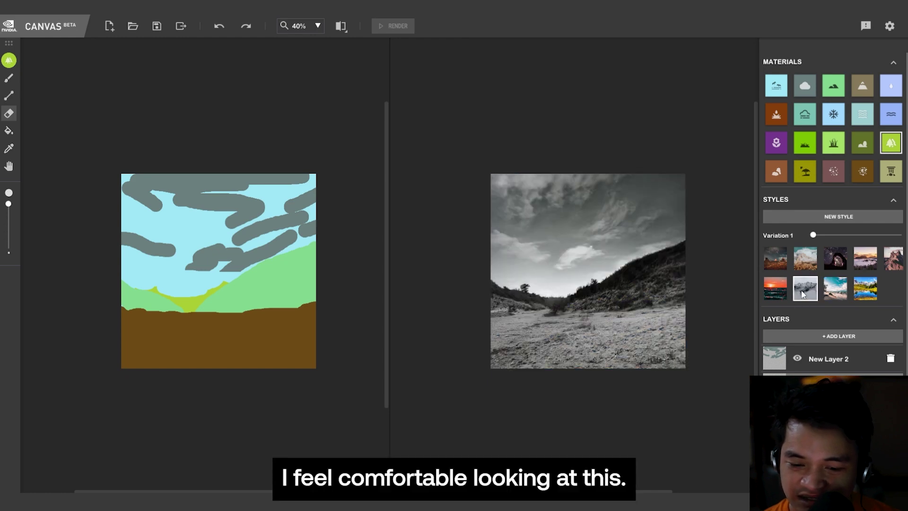
Step: Compare the sunset styles against the blue-sky desert style, settling on sunset over dark hills
{"action": "left_click", "coordinate": [776, 289]}
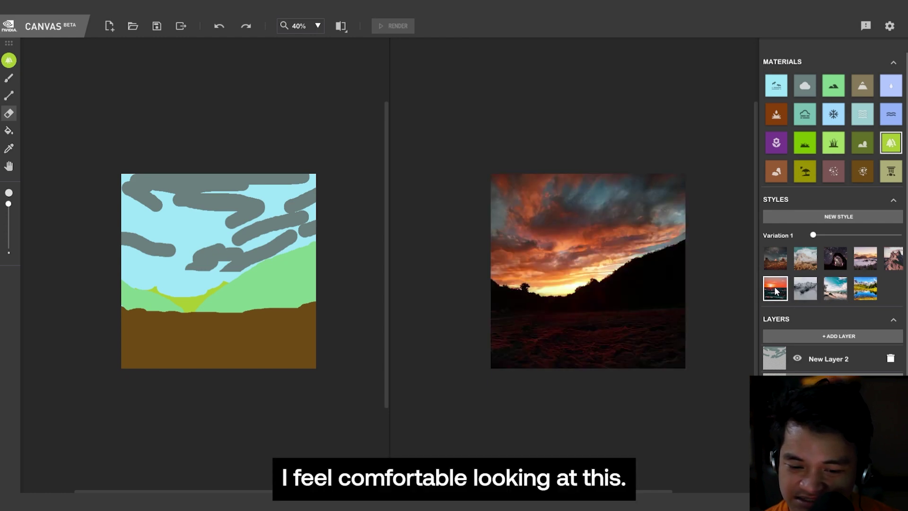
{"action": "left_click", "coordinate": [804, 261]}
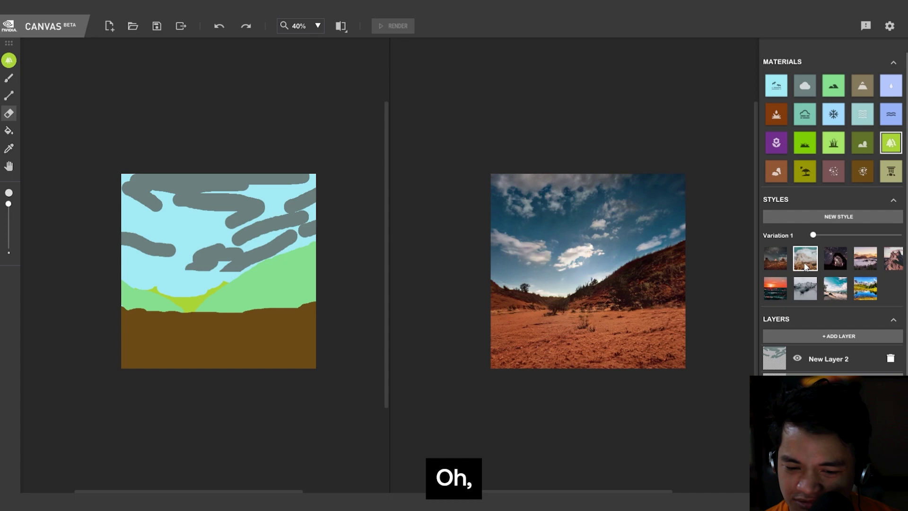
{"action": "left_click", "coordinate": [866, 259]}
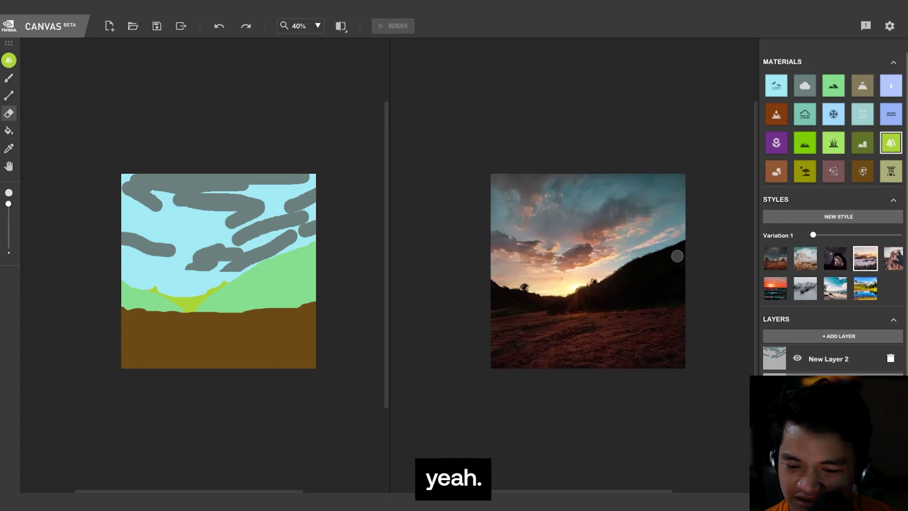
{"action": "left_click", "coordinate": [812, 258]}
{"action": "left_click", "coordinate": [869, 260]}
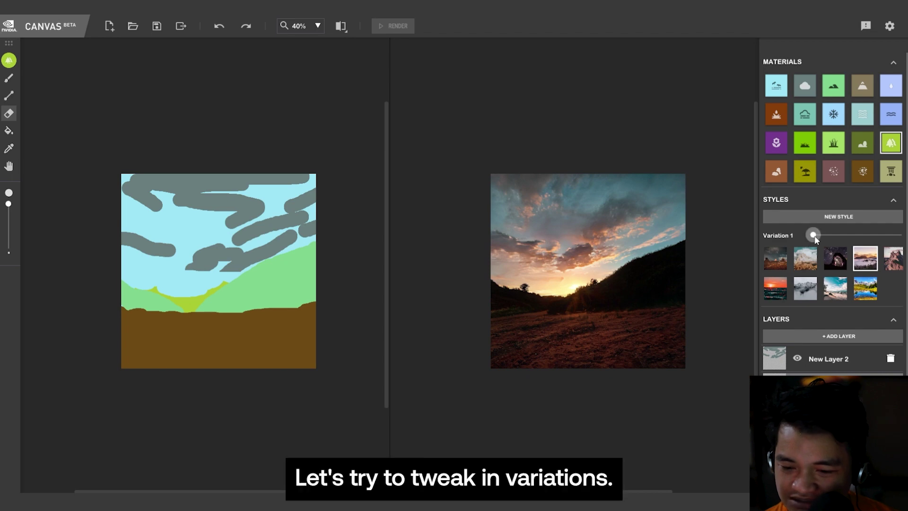
{"action": "left_click_drag", "start_coordinate": [817, 235], "coordinate": [841, 237]}
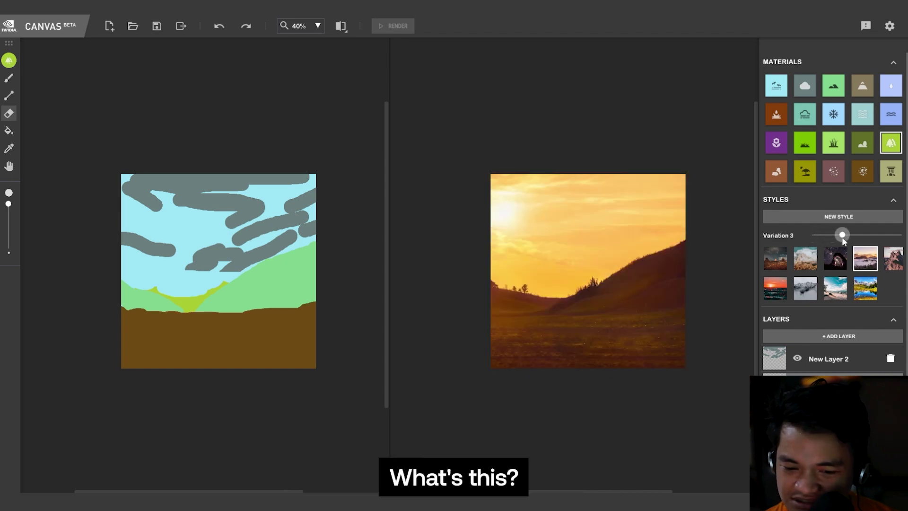
{"action": "left_click", "coordinate": [854, 236]}
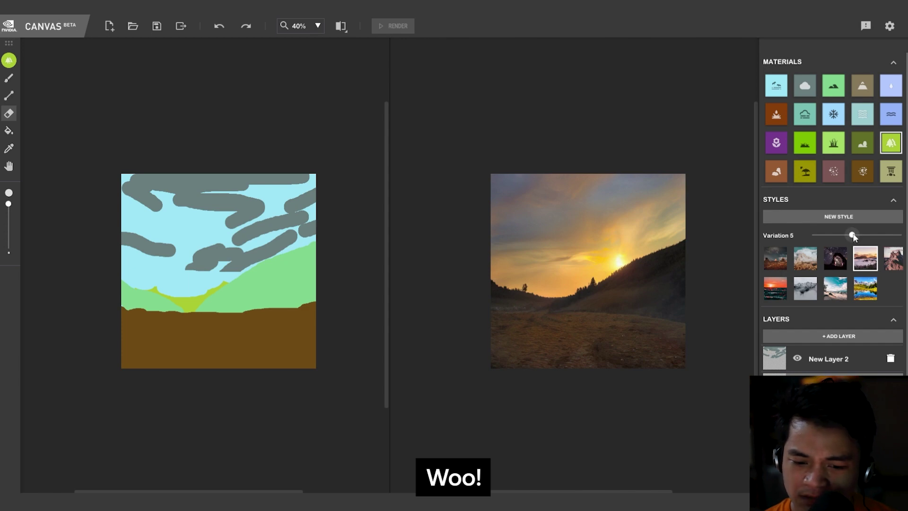
{"action": "left_click_drag", "start_coordinate": [852, 235], "coordinate": [814, 236]}
{"action": "scroll", "coordinate": [614, 363], "scroll_direction": "up", "scroll_amount": 4}
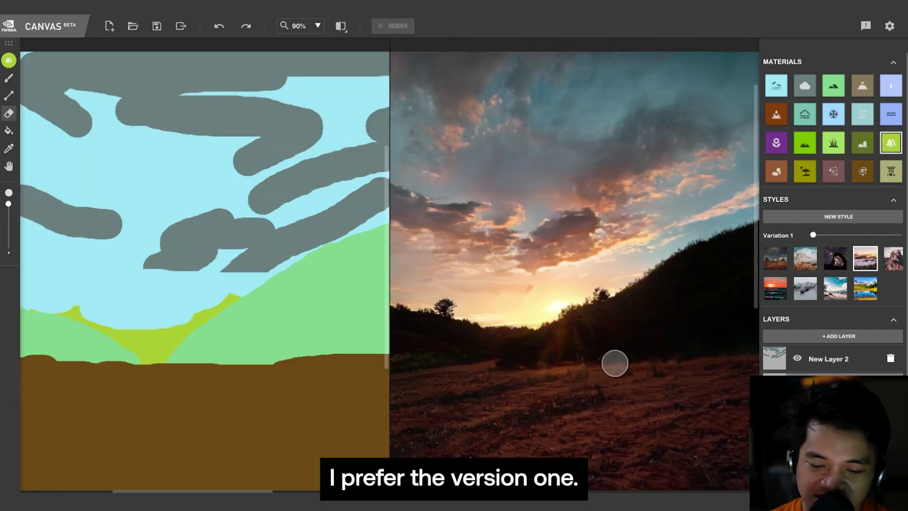
{"action": "scroll", "coordinate": [608, 361], "scroll_direction": "down", "scroll_amount": 6}
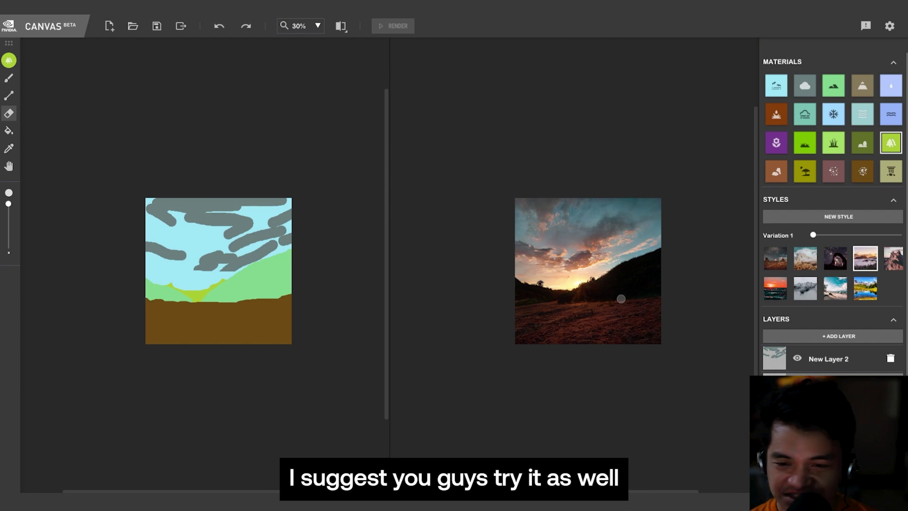